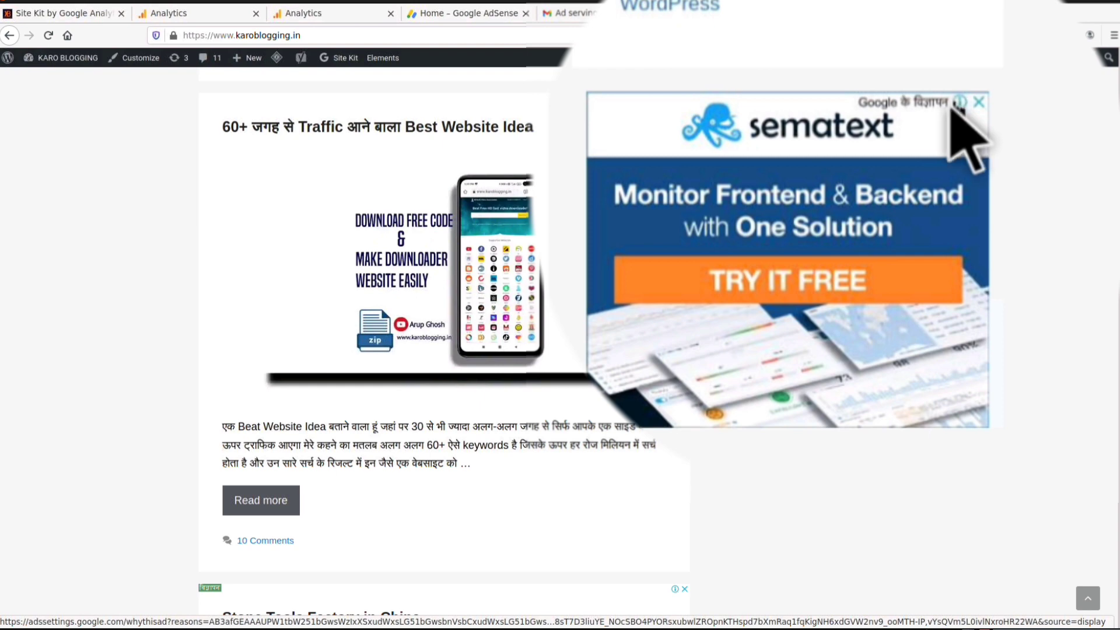
Step: Check the ads shown on the blog's homepage, and switch to the ad serving limit email in Gmail
{"action": "scroll", "coordinate": [664, 211], "scroll_direction": "down", "scroll_amount": 4}
{"action": "scroll", "coordinate": [652, 209], "scroll_direction": "down", "scroll_amount": 1}
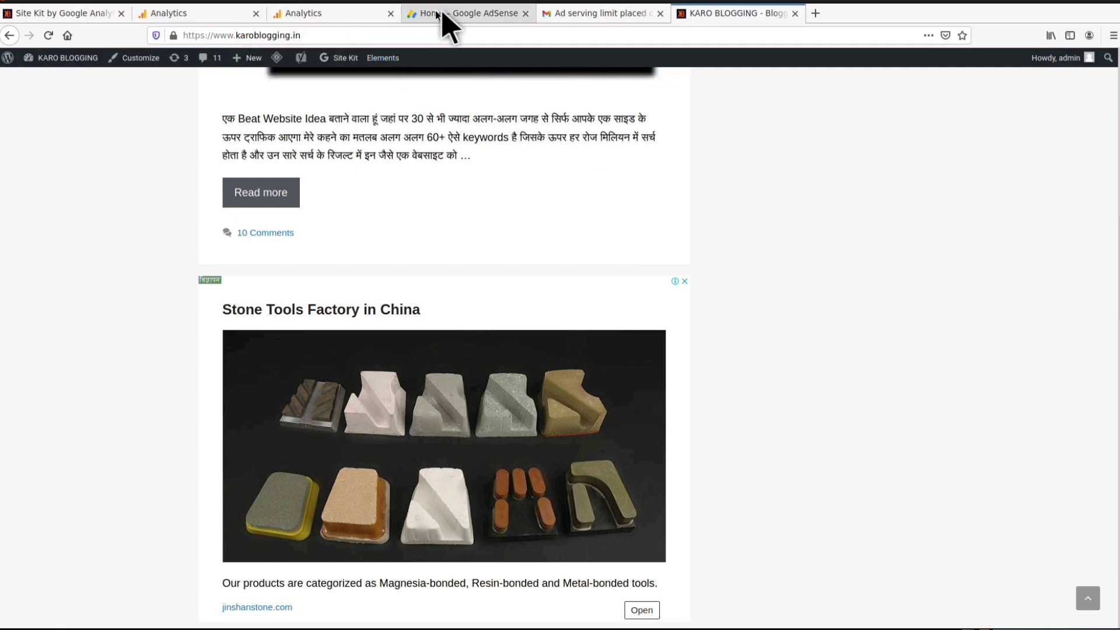
{"action": "left_click", "coordinate": [582, 15]}
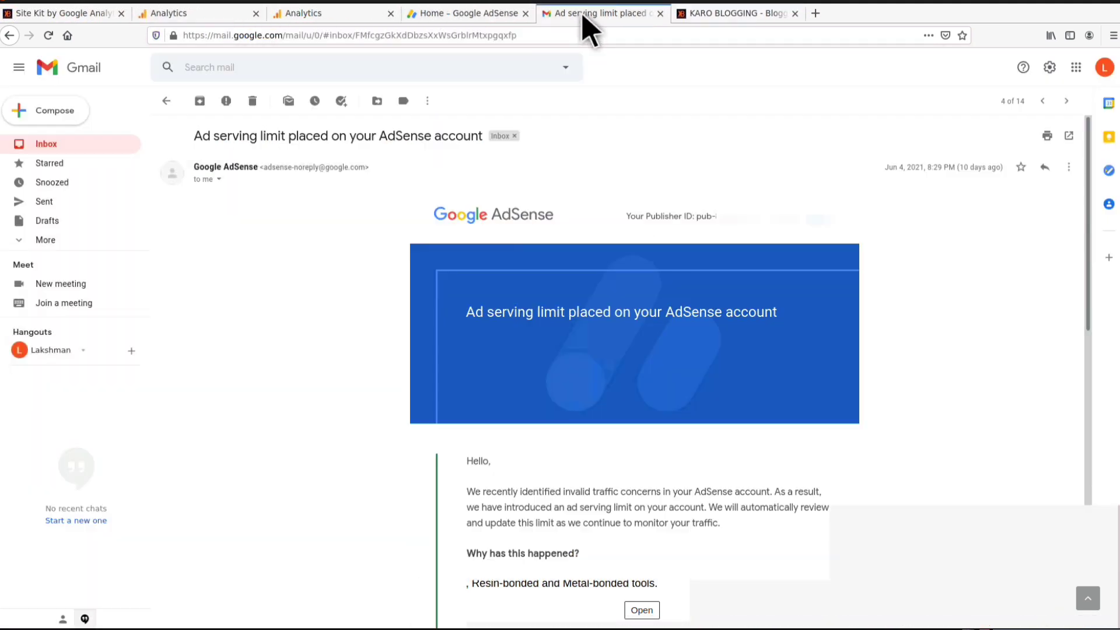
Step: Open the "Your site is now ready to serve AdSense ads" email from the inbox and return to the message list
{"action": "left_click", "coordinate": [16, 37]}
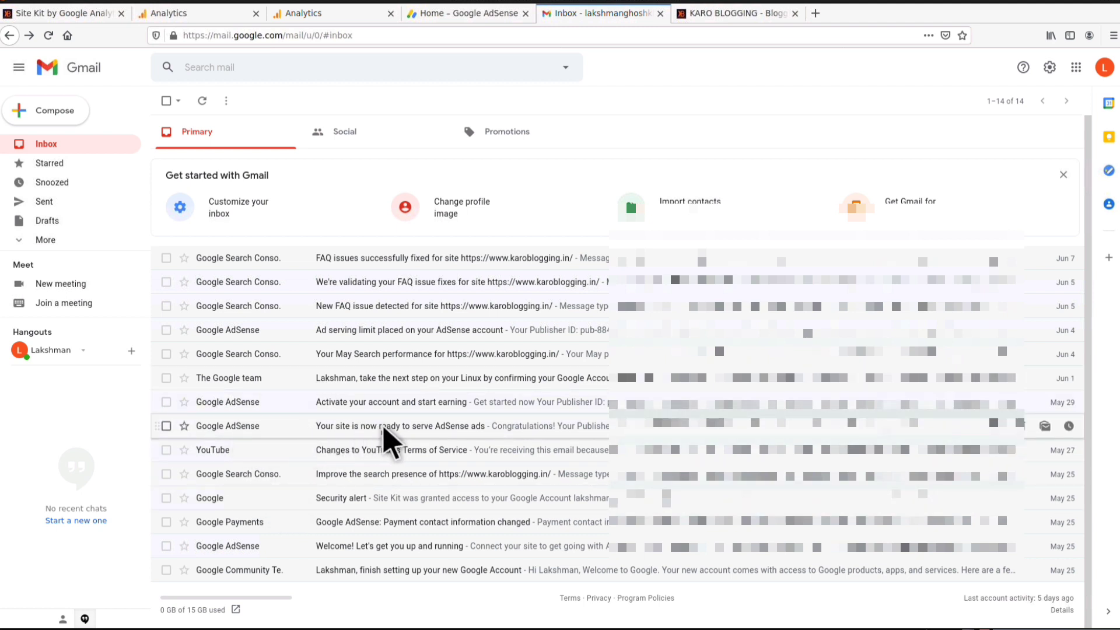
{"action": "left_click", "coordinate": [456, 428]}
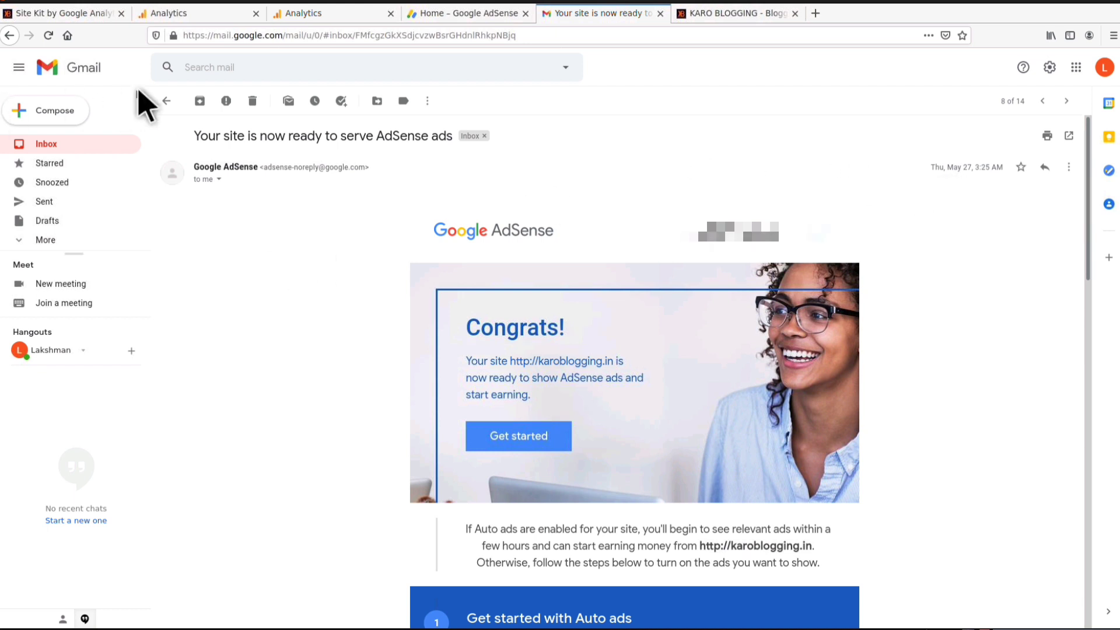
{"action": "left_click", "coordinate": [166, 101]}
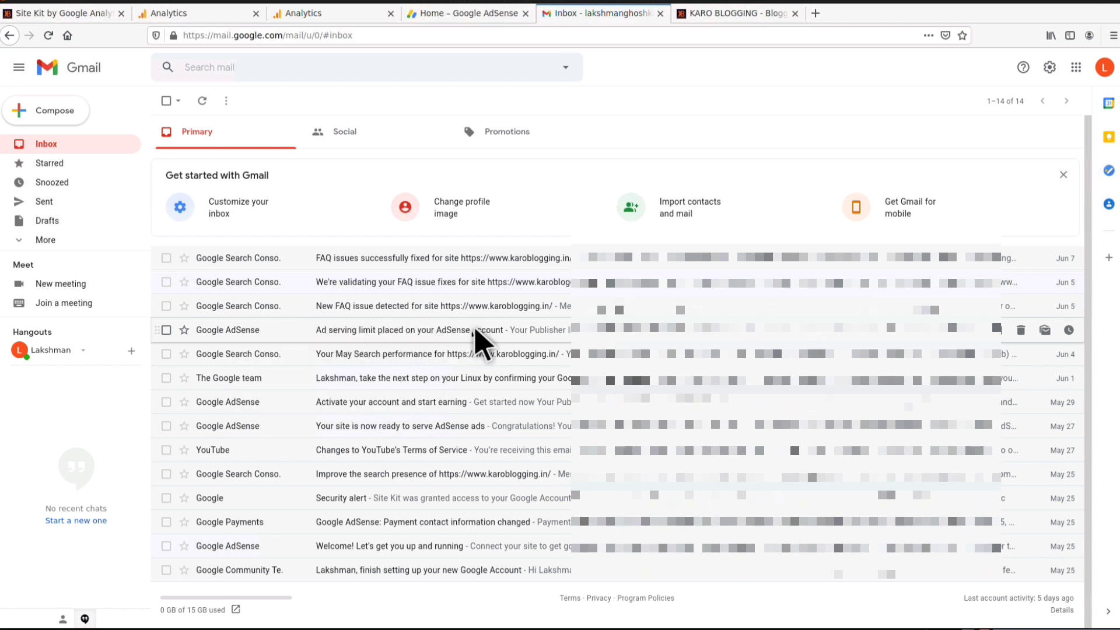
Step: Read the "Ad serving limit placed on your AdSense account" email and return to the inbox
{"action": "left_click", "coordinate": [401, 332]}
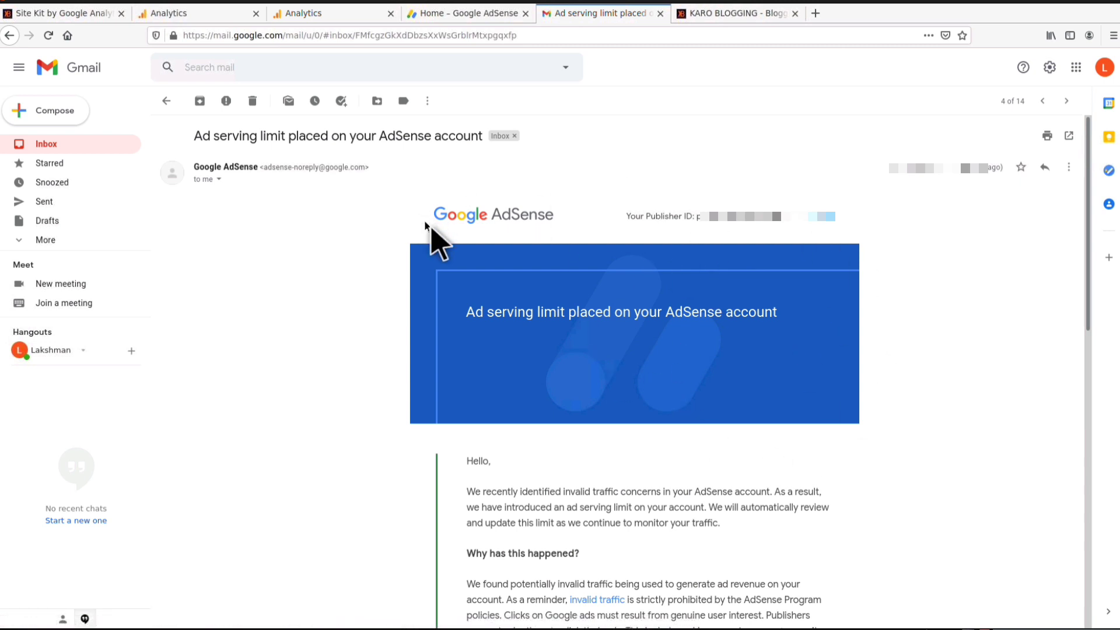
{"action": "scroll", "coordinate": [468, 279], "scroll_direction": "down", "scroll_amount": 1}
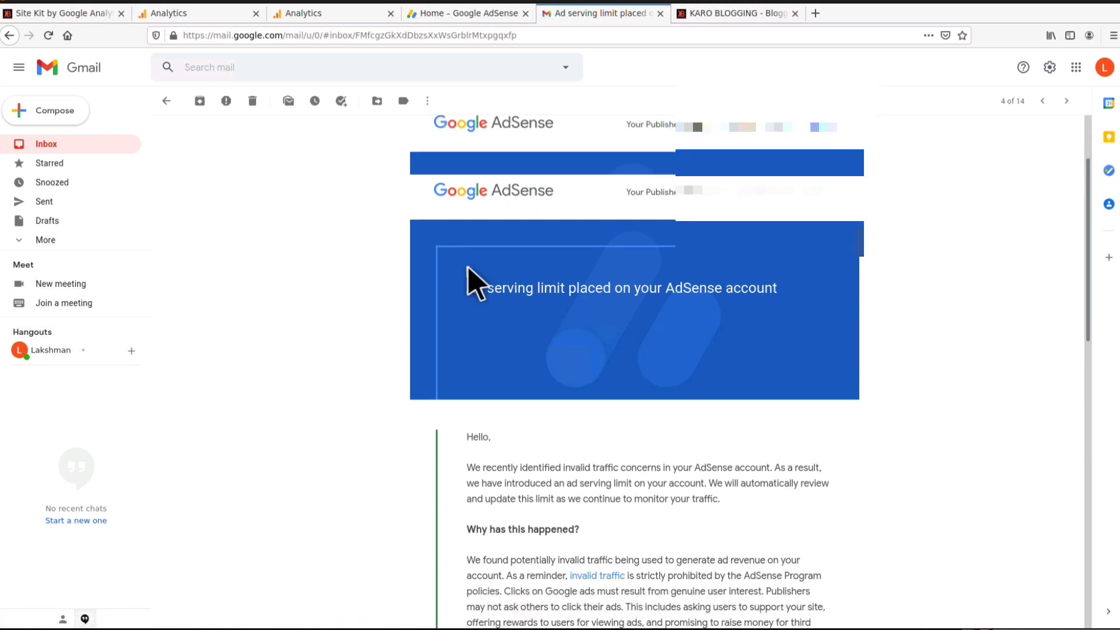
{"action": "scroll", "coordinate": [473, 280], "scroll_direction": "down", "scroll_amount": 3}
{"action": "scroll", "coordinate": [467, 280], "scroll_direction": "up", "scroll_amount": 4}
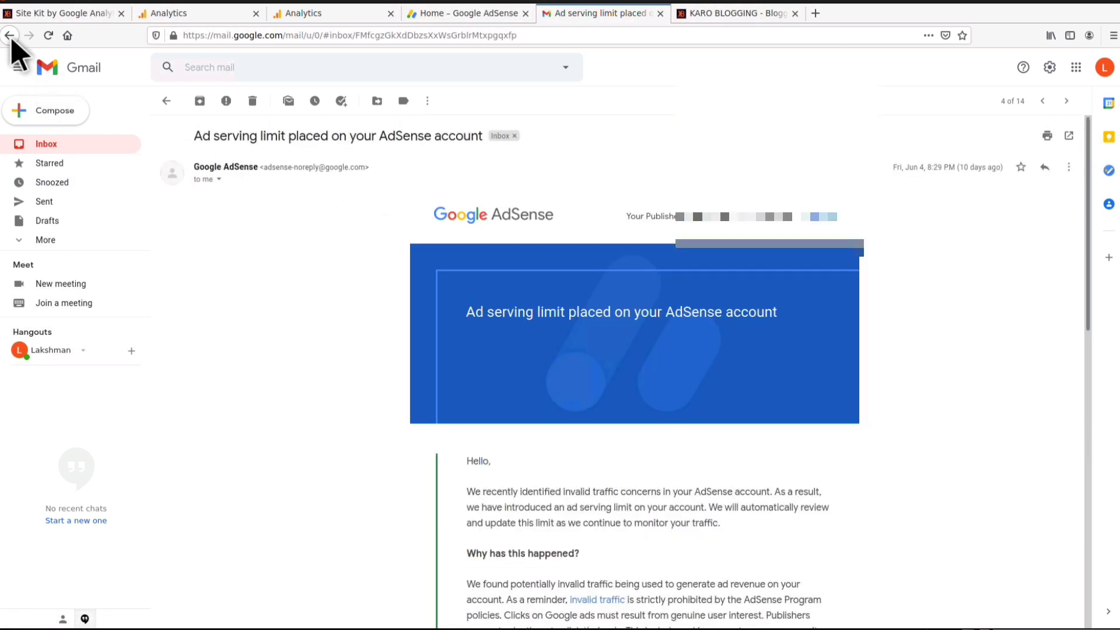
{"action": "left_click", "coordinate": [166, 103]}
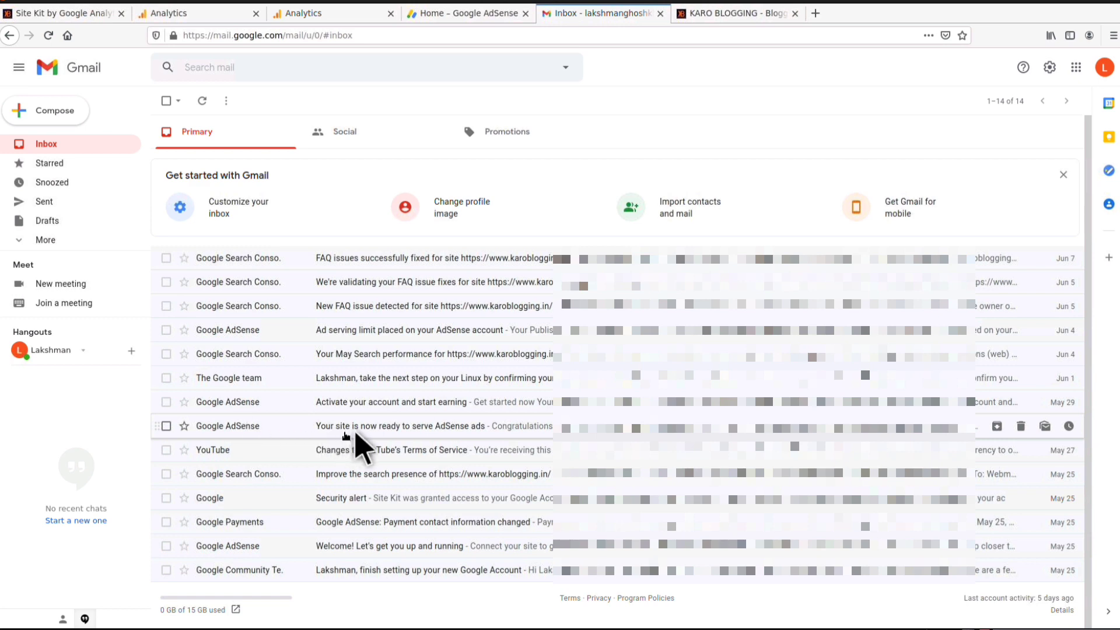
Step: Read through the "Your site is now ready to serve AdSense ads" email, including its Auto ads setup instructions
{"action": "left_click", "coordinate": [382, 433]}
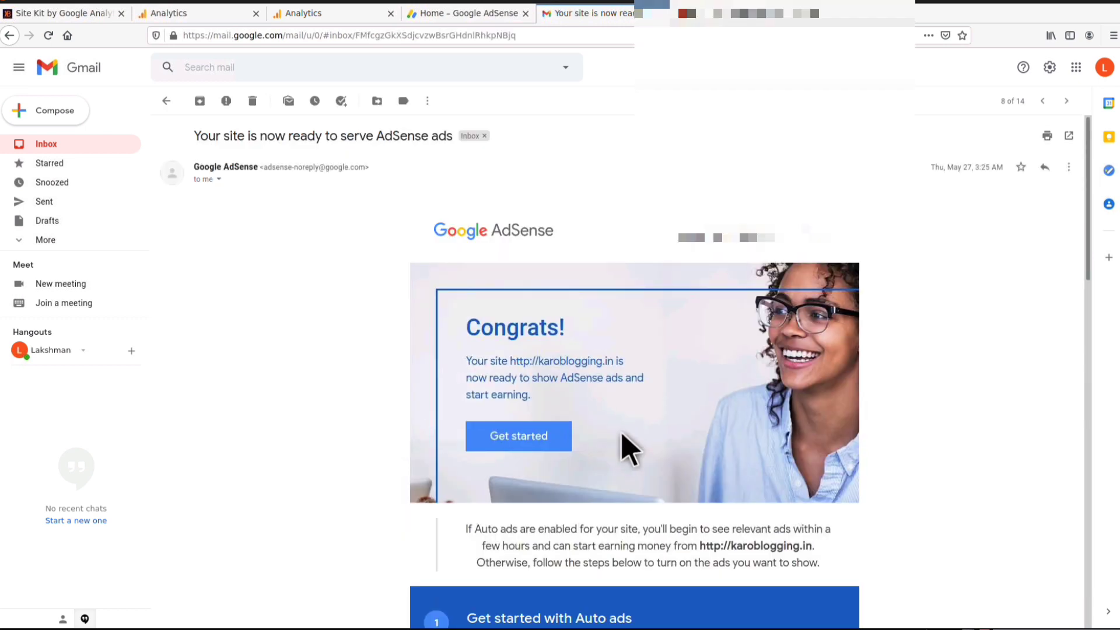
{"action": "scroll", "coordinate": [635, 332], "scroll_direction": "down", "scroll_amount": 5}
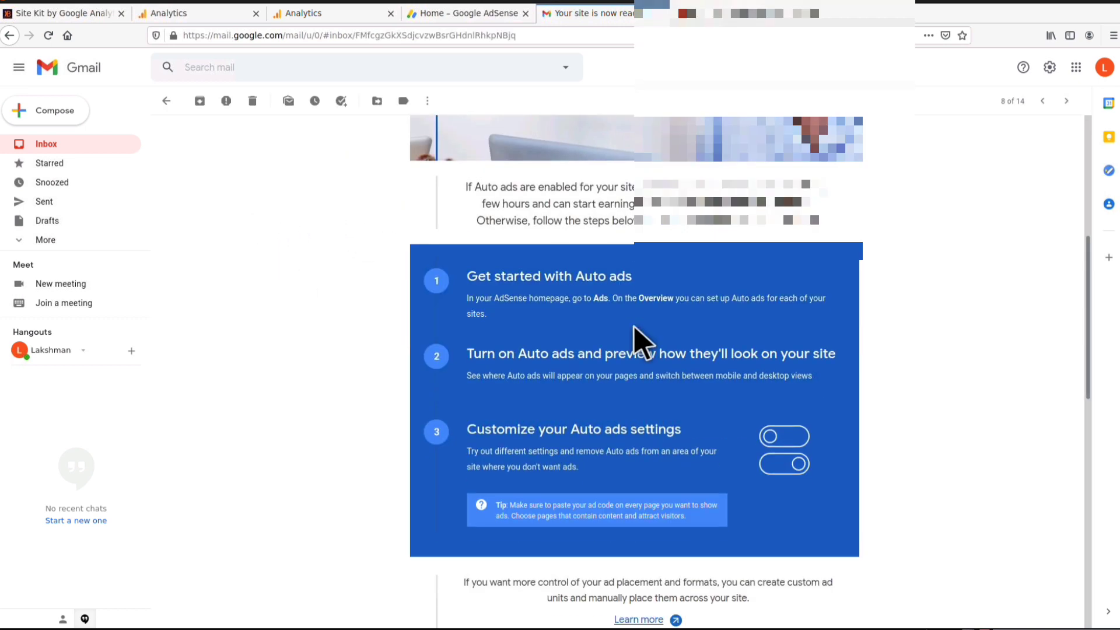
{"action": "scroll", "coordinate": [637, 338], "scroll_direction": "down", "scroll_amount": 5}
{"action": "scroll", "coordinate": [637, 338], "scroll_direction": "up", "scroll_amount": 10}
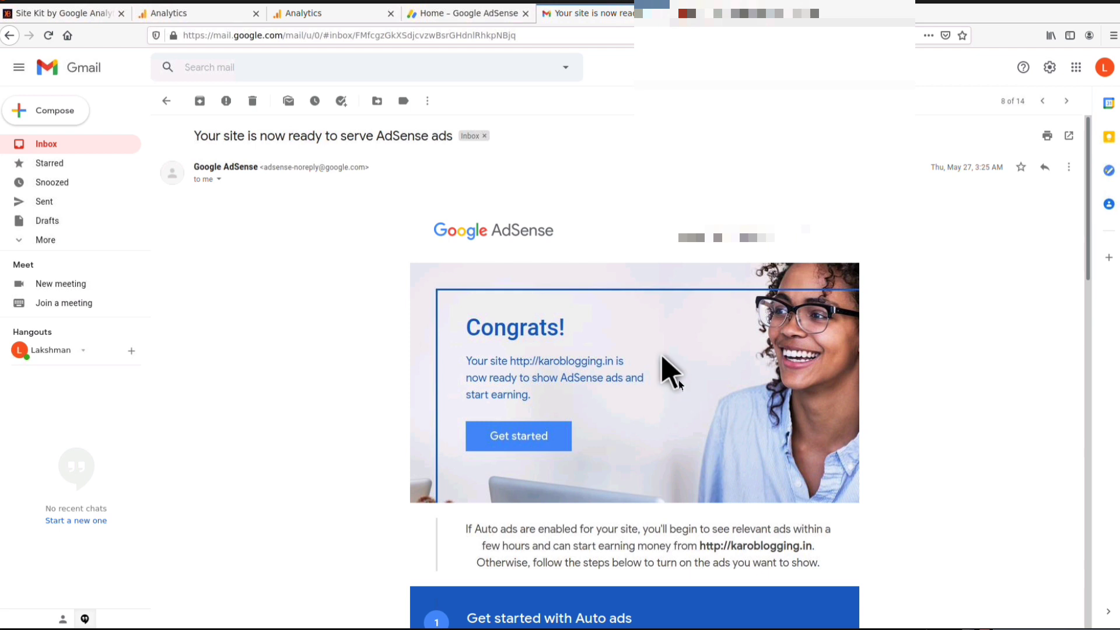
Step: Switch to Google AdSense, show the Performance card for Today so far, and open the Policy center
{"action": "left_click", "coordinate": [438, 14]}
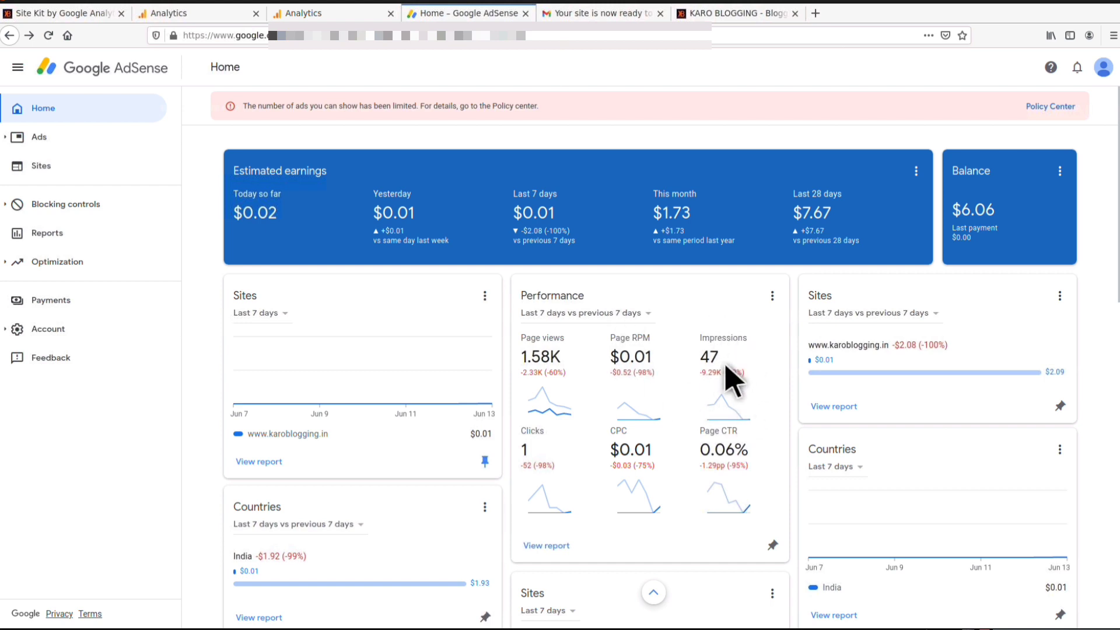
{"action": "left_click", "coordinate": [591, 318]}
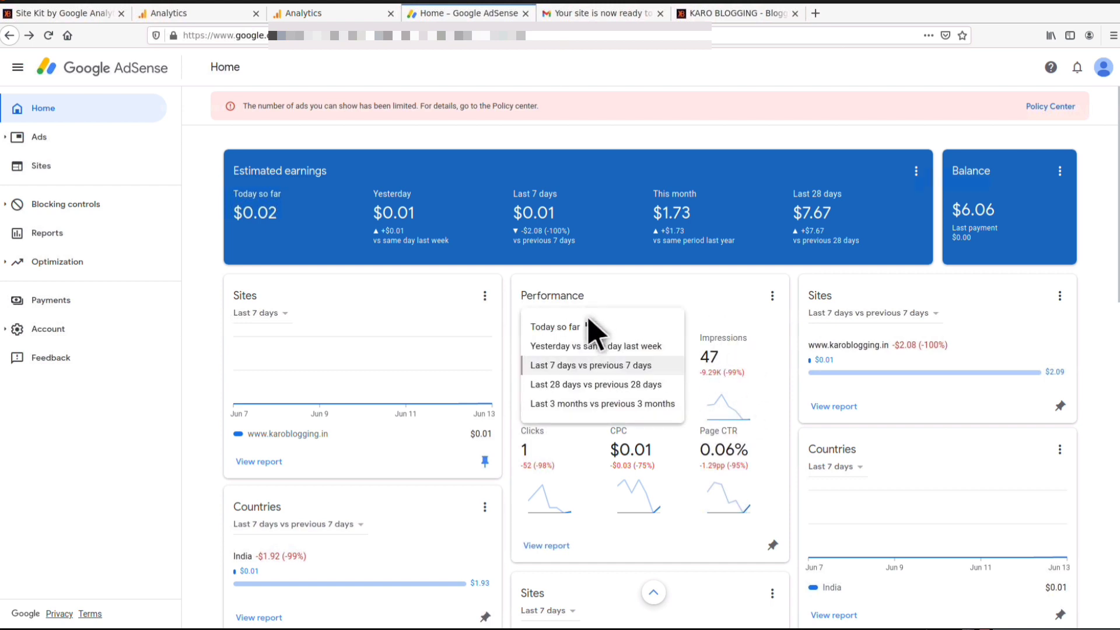
{"action": "left_click", "coordinate": [564, 331]}
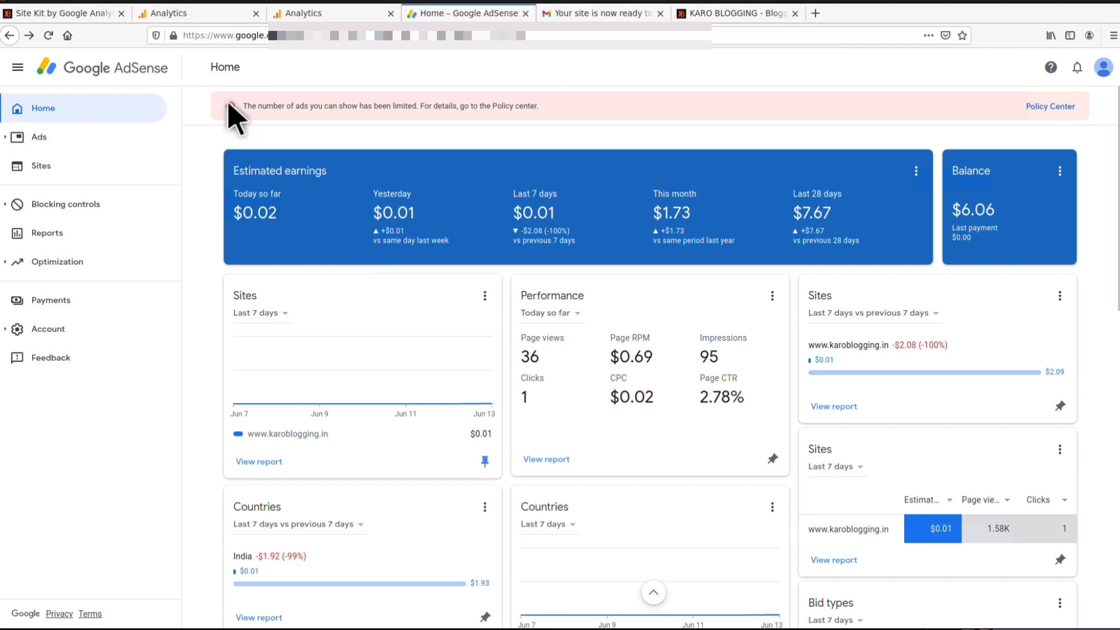
{"action": "left_click", "coordinate": [1043, 107]}
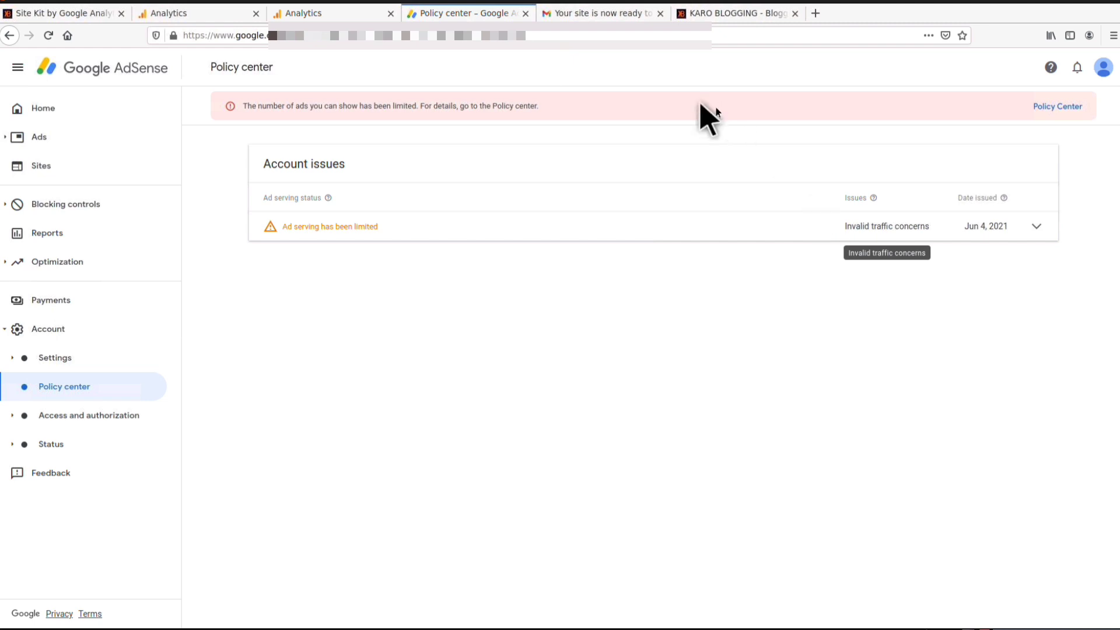
Step: Switch to Google Analytics, inspect the daily Source / Medium traffic chart, and review its acquisition report by channel
{"action": "left_click", "coordinate": [304, 13]}
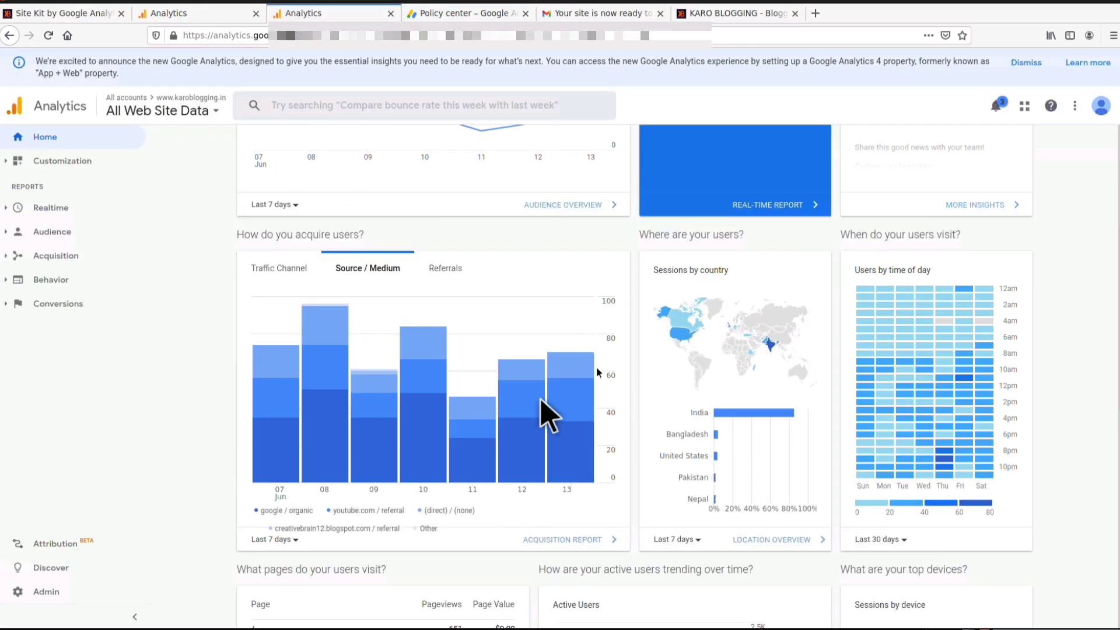
{"action": "mouse_move", "coordinate": [569, 463]}
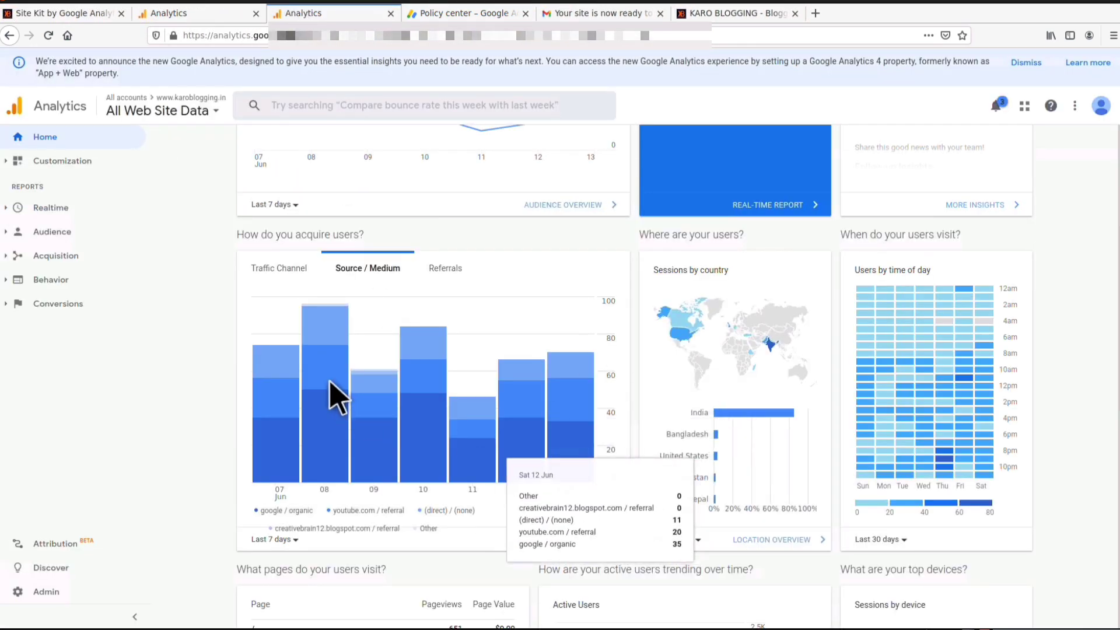
{"action": "mouse_move", "coordinate": [284, 455]}
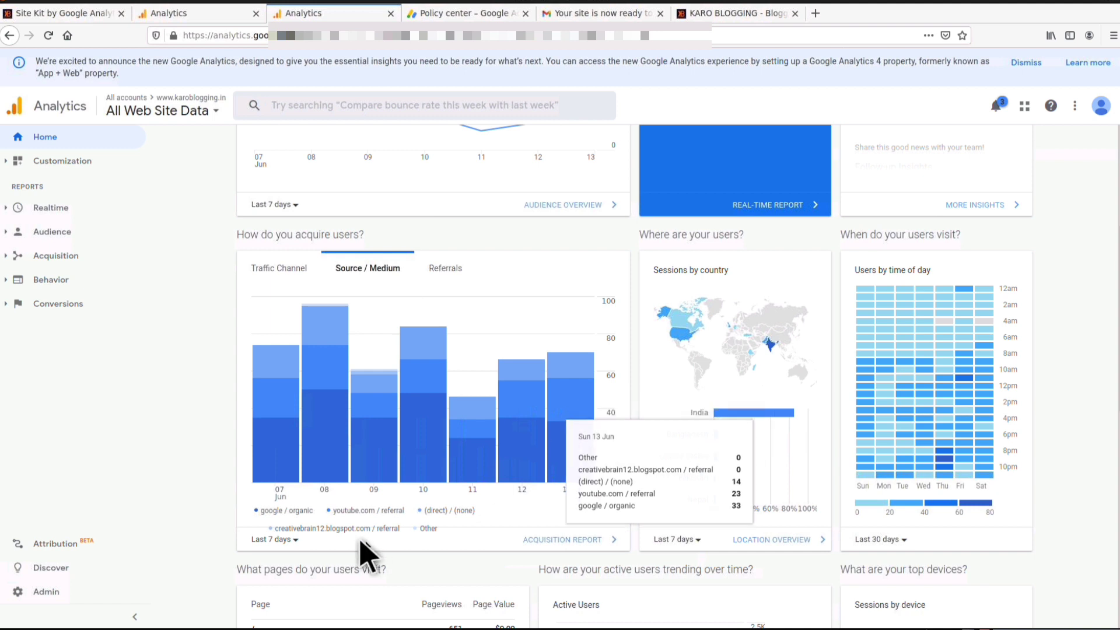
{"action": "left_click", "coordinate": [590, 540]}
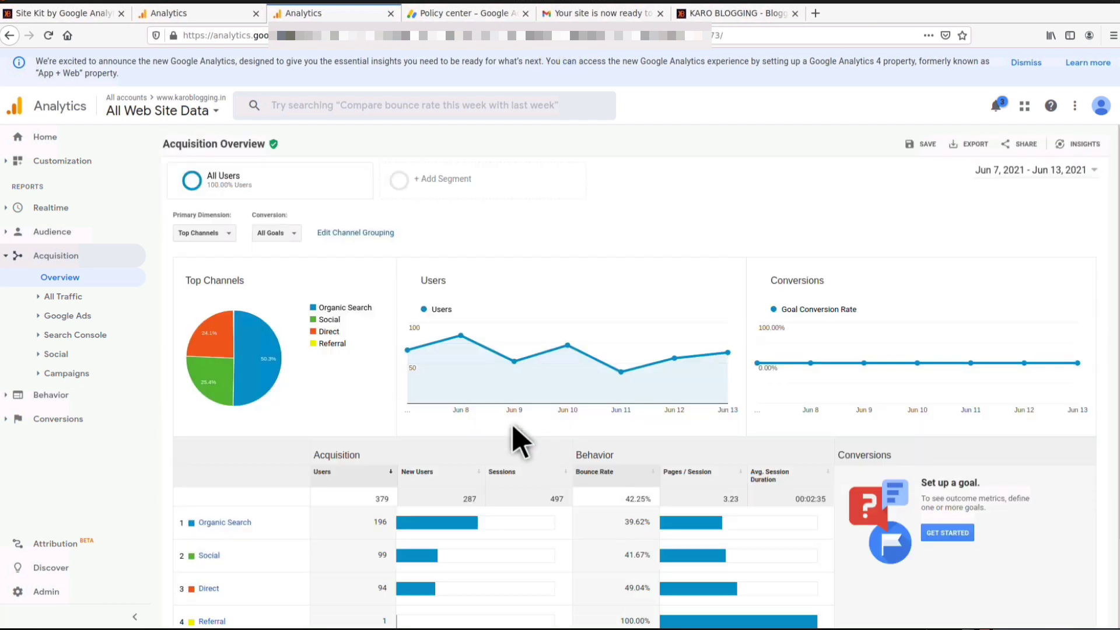
{"action": "scroll", "coordinate": [364, 444], "scroll_direction": "down", "scroll_amount": 3}
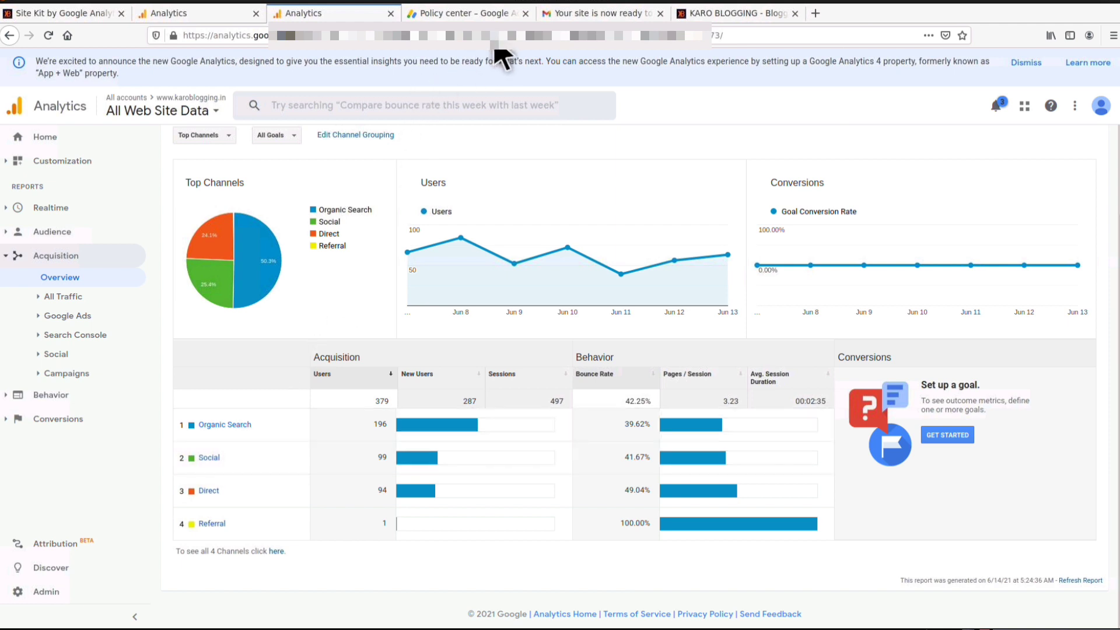
Step: Return to the AdSense home page and compare the Performance card for Yesterday vs same day last week with Today so far
{"action": "left_click", "coordinate": [450, 17]}
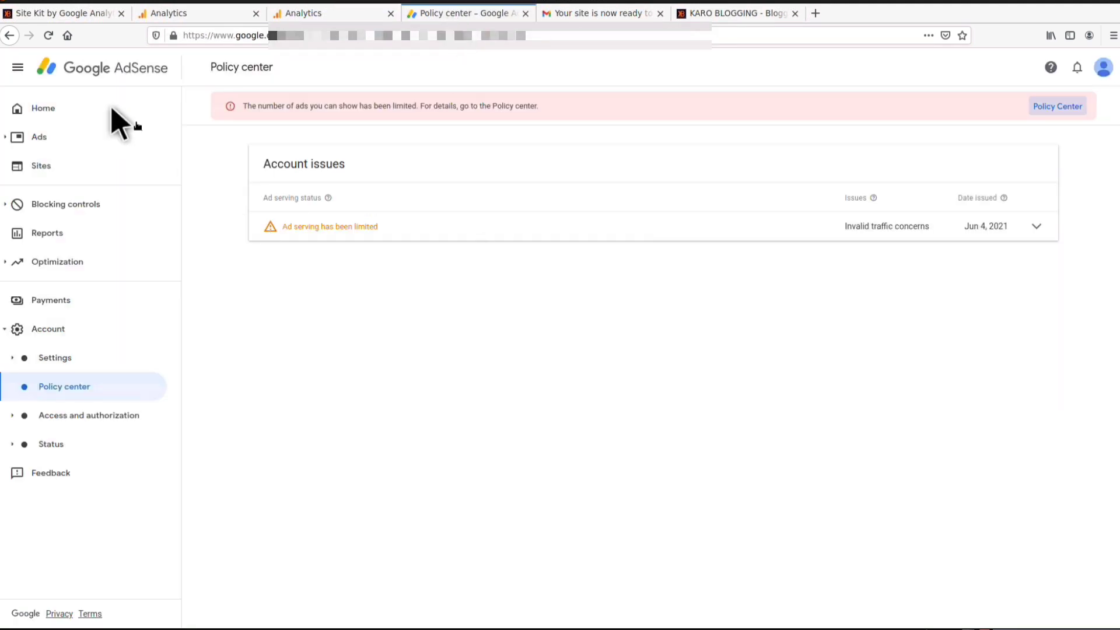
{"action": "left_click", "coordinate": [10, 36]}
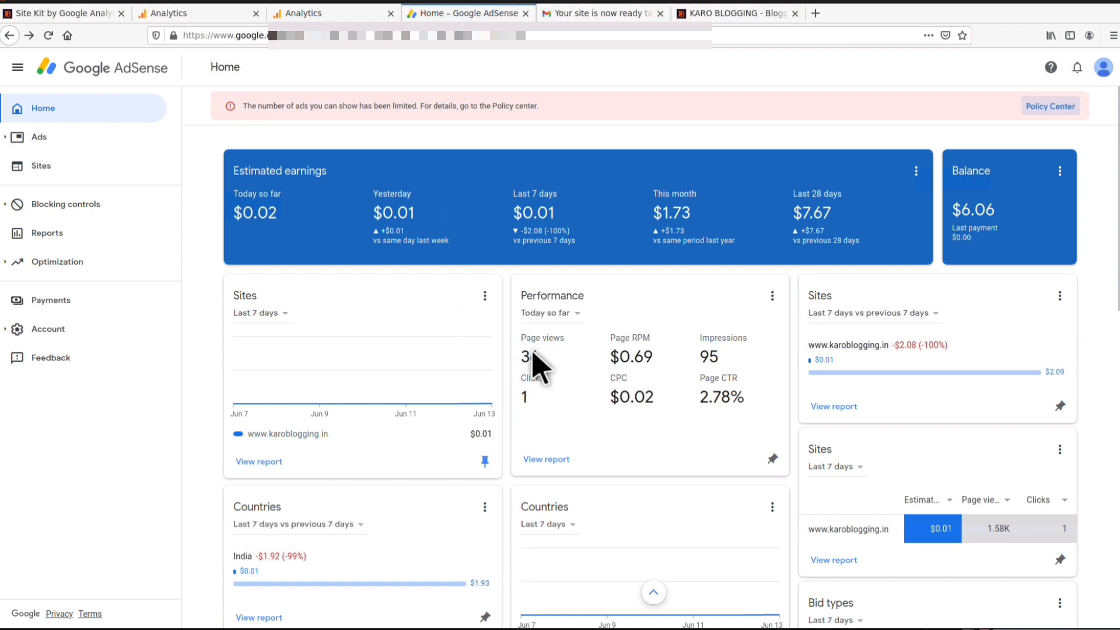
{"action": "left_click", "coordinate": [558, 312]}
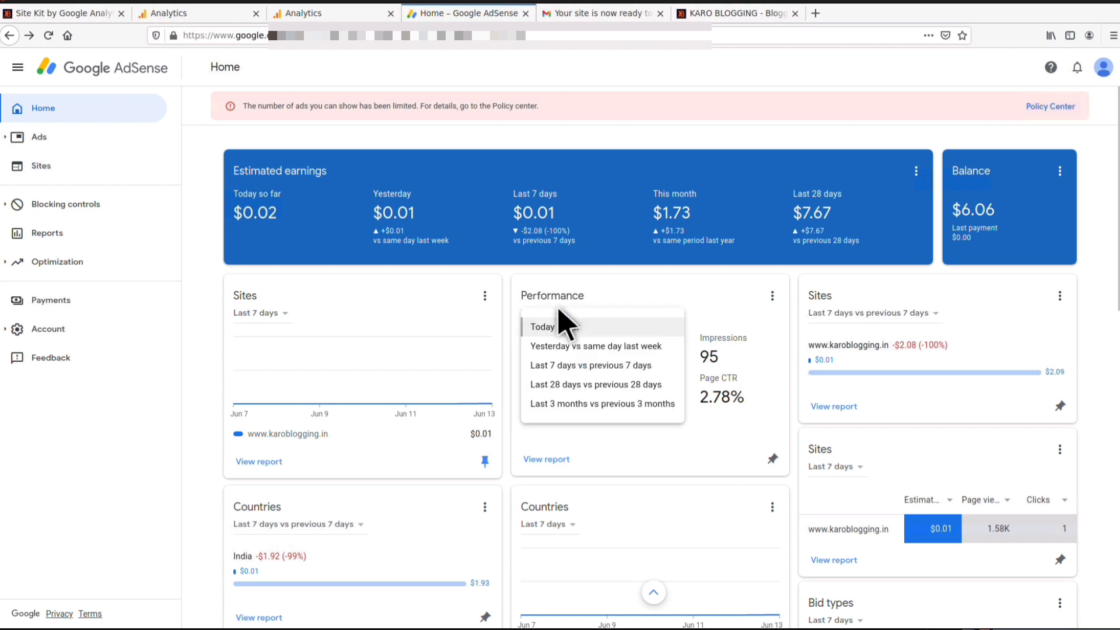
{"action": "left_click", "coordinate": [563, 346]}
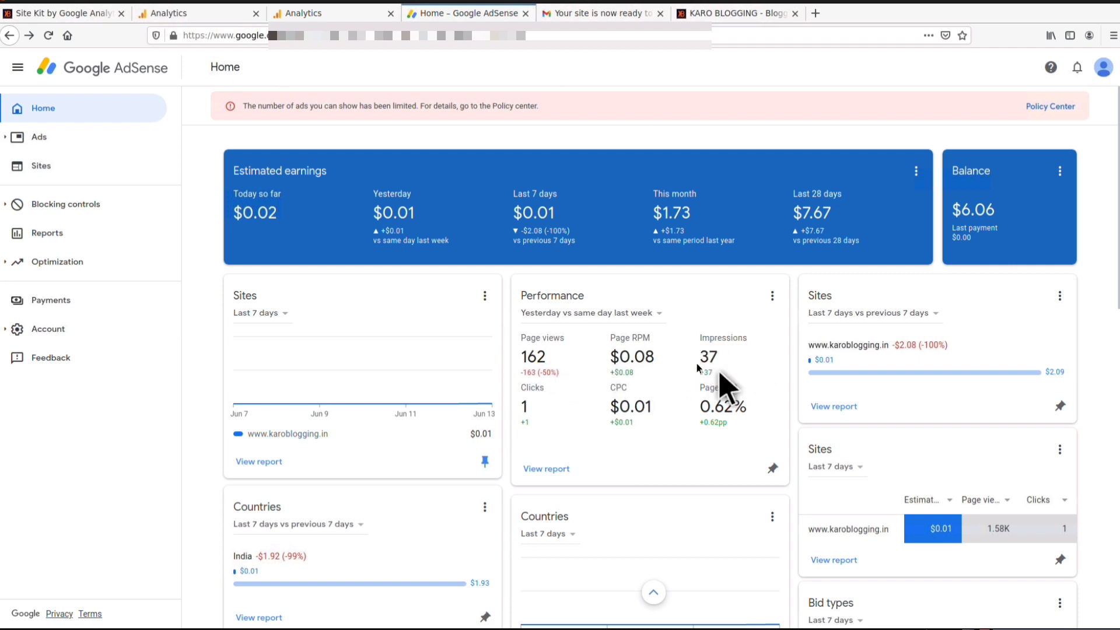
{"action": "left_click", "coordinate": [606, 313]}
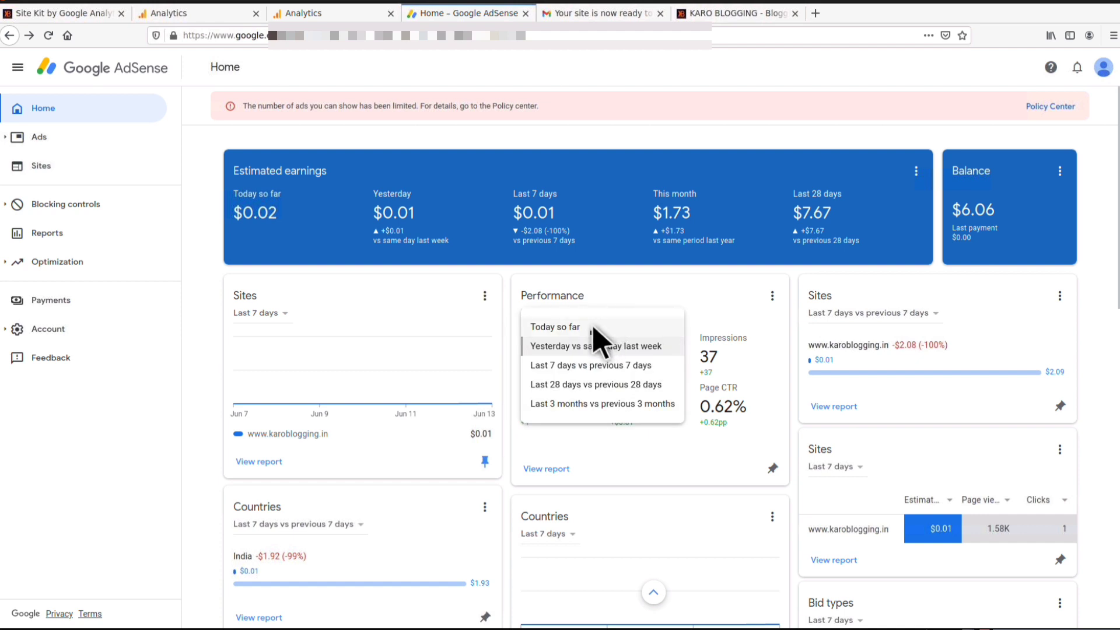
{"action": "left_click", "coordinate": [593, 328]}
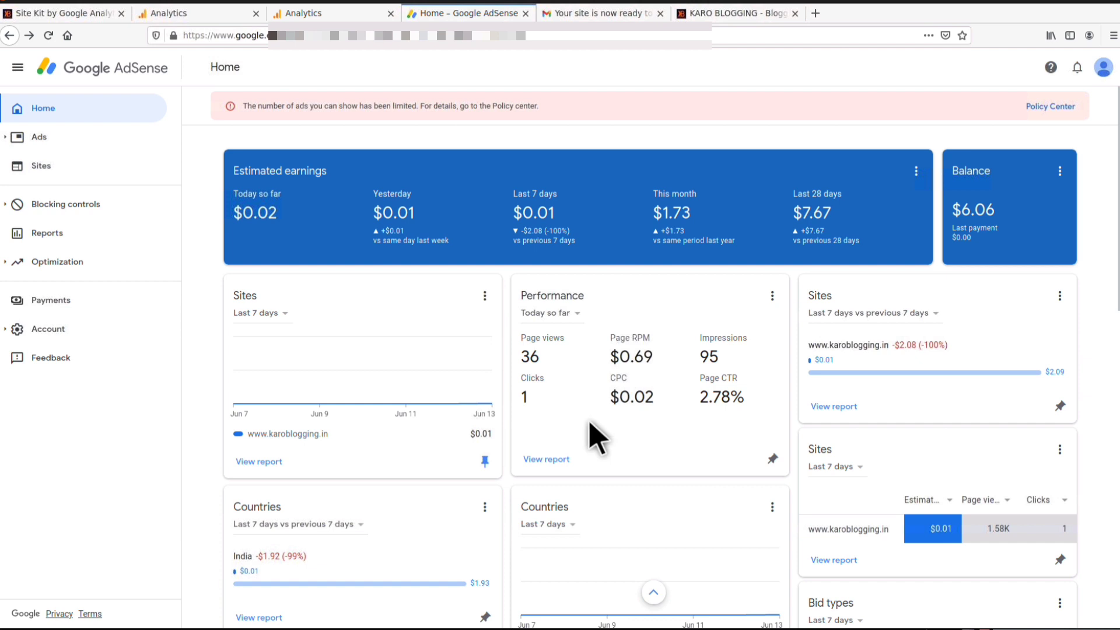
Step: Open the ad settings for karoblogging.in and review which auto ad formats are enabled
{"action": "left_click", "coordinate": [35, 140]}
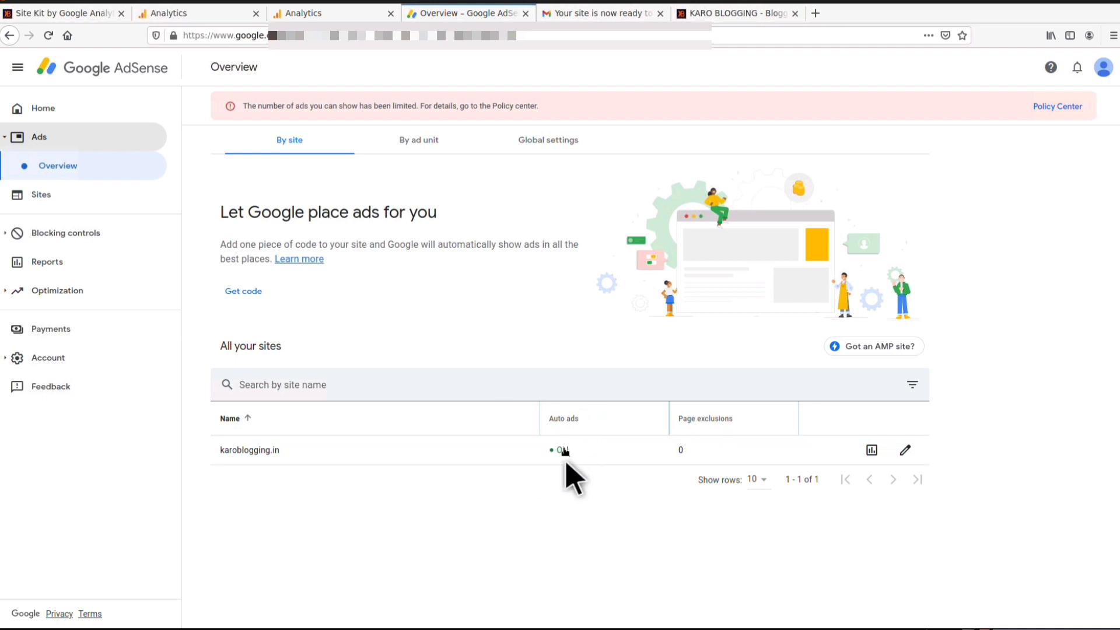
{"action": "left_click", "coordinate": [903, 451]}
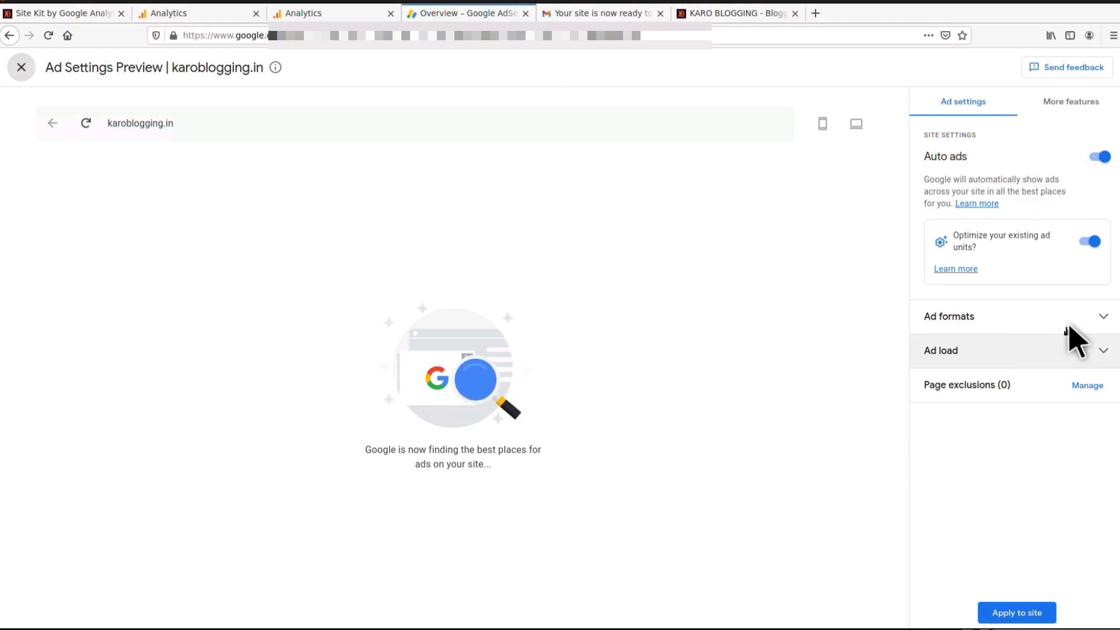
{"action": "left_click", "coordinate": [1099, 323]}
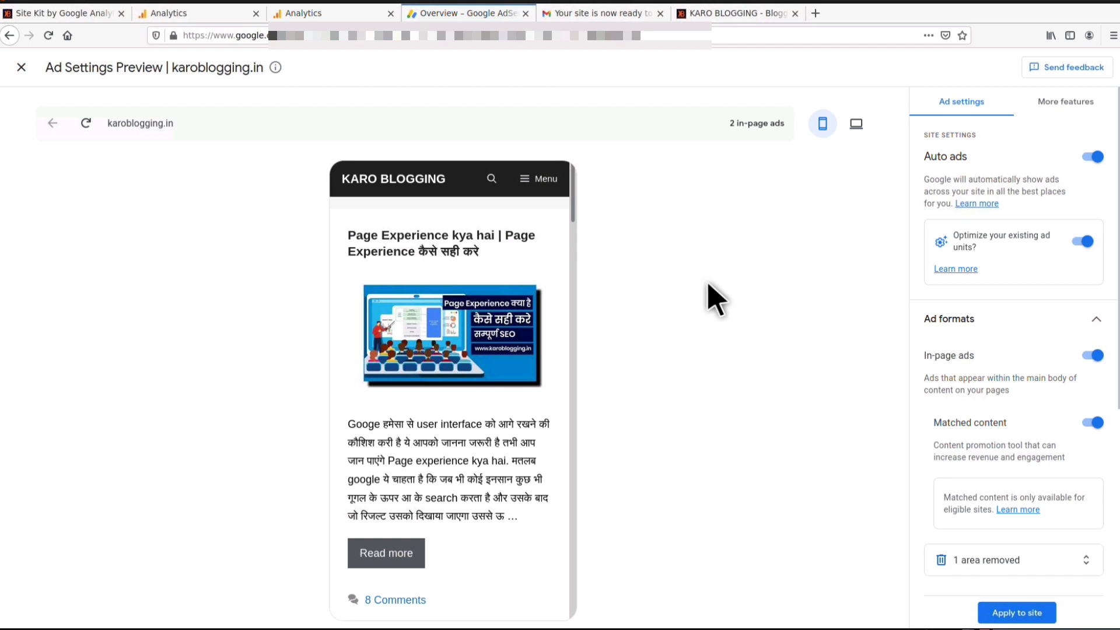
{"action": "scroll", "coordinate": [1067, 490], "scroll_direction": "down", "scroll_amount": 3}
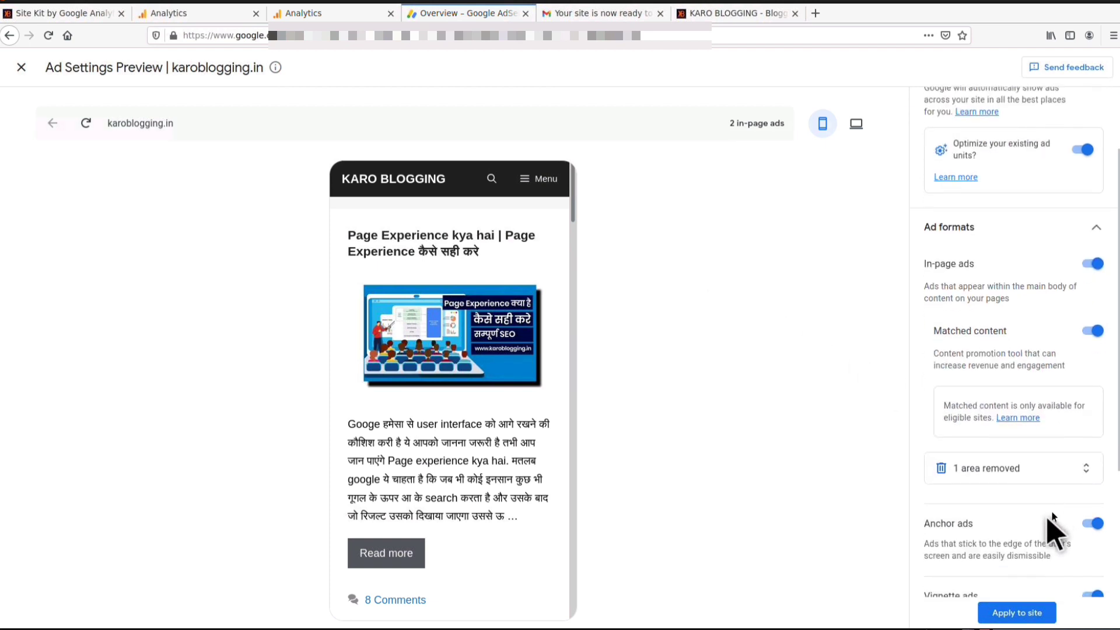
{"action": "scroll", "coordinate": [1030, 500], "scroll_direction": "down", "scroll_amount": 3}
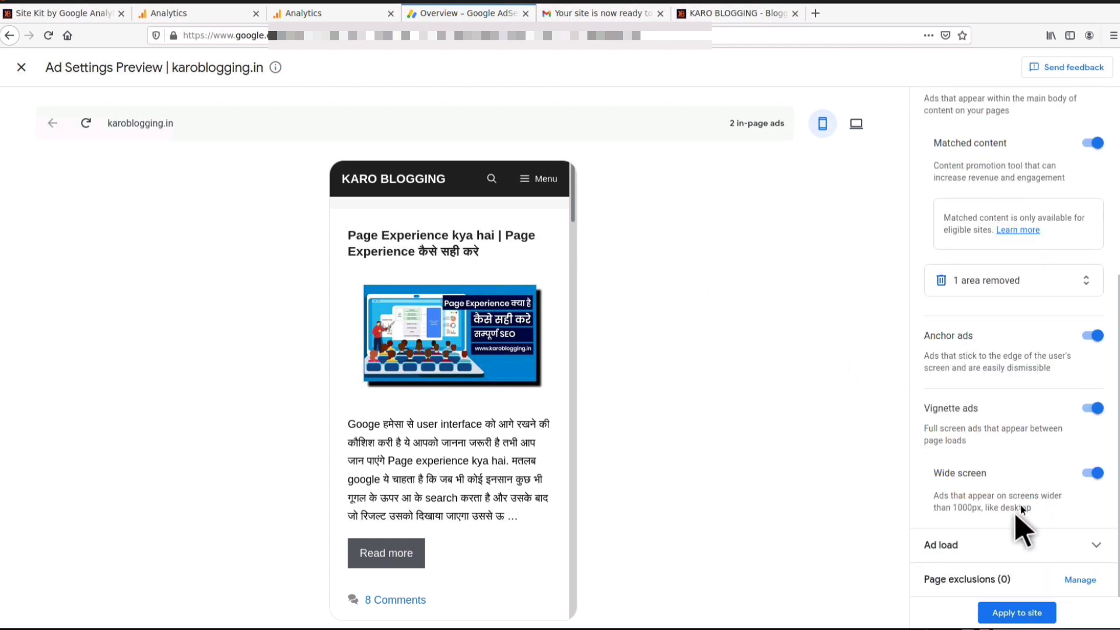
Step: Try a slightly lower ad load, examine the auto ads in the mobile site preview, and discard the changes
{"action": "left_click", "coordinate": [1088, 547]}
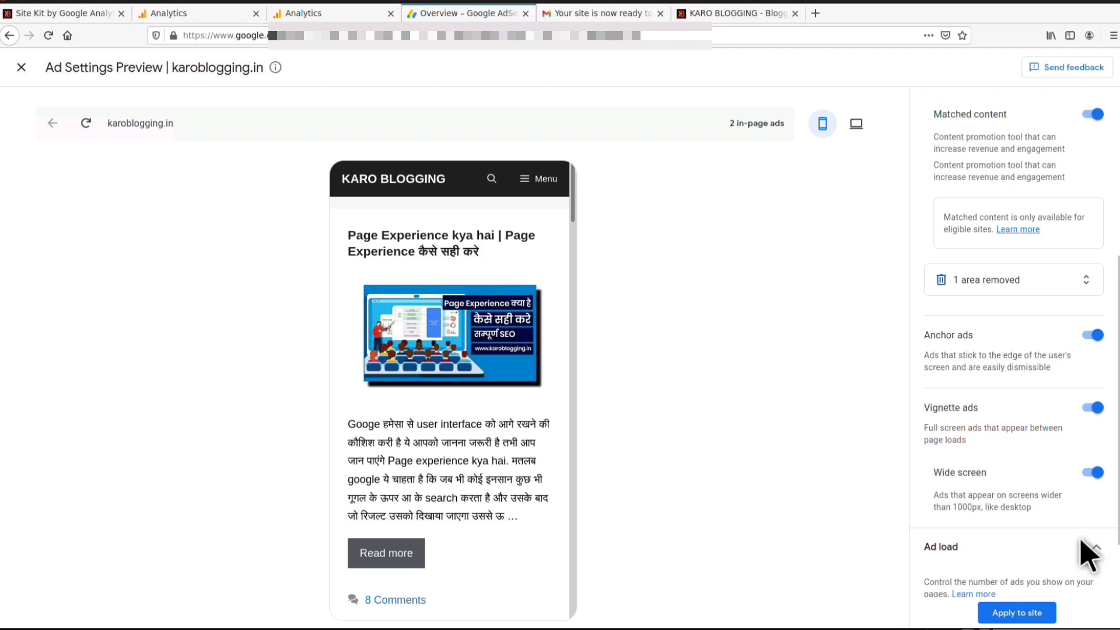
{"action": "scroll", "coordinate": [1081, 541], "scroll_direction": "down", "scroll_amount": 3}
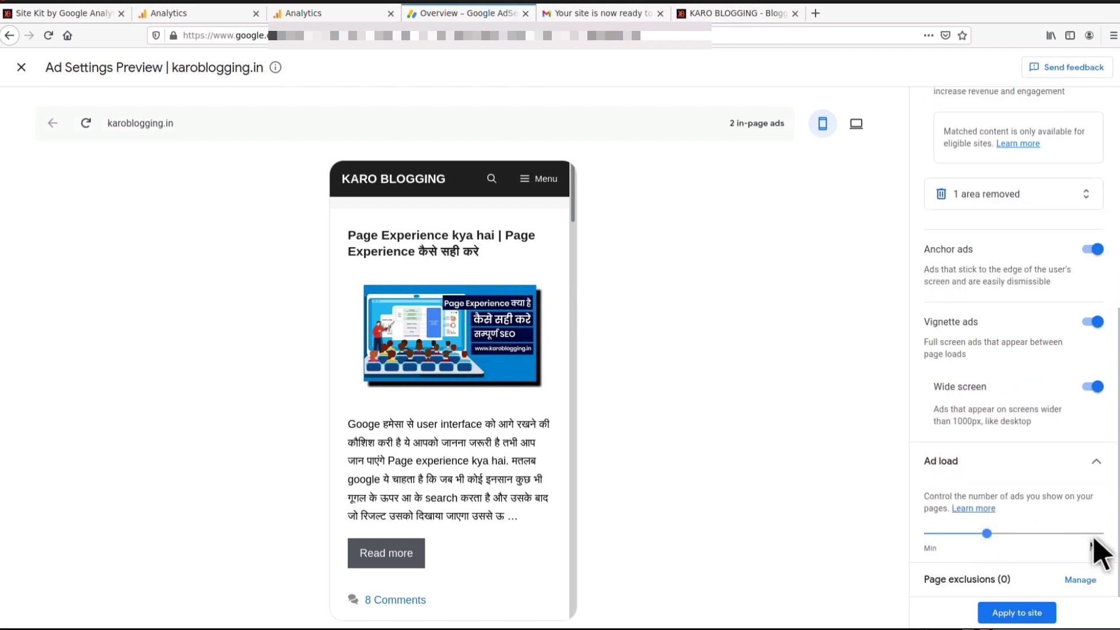
{"action": "left_click", "coordinate": [980, 533]}
{"action": "scroll", "coordinate": [482, 439], "scroll_direction": "down", "scroll_amount": 4}
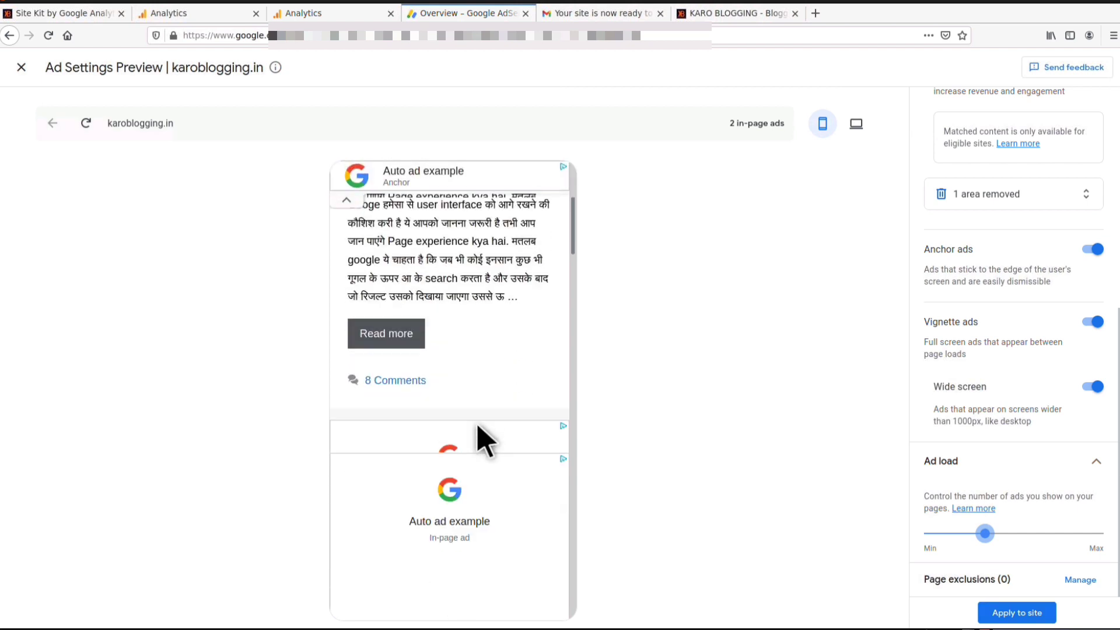
{"action": "scroll", "coordinate": [496, 428], "scroll_direction": "down", "scroll_amount": 14}
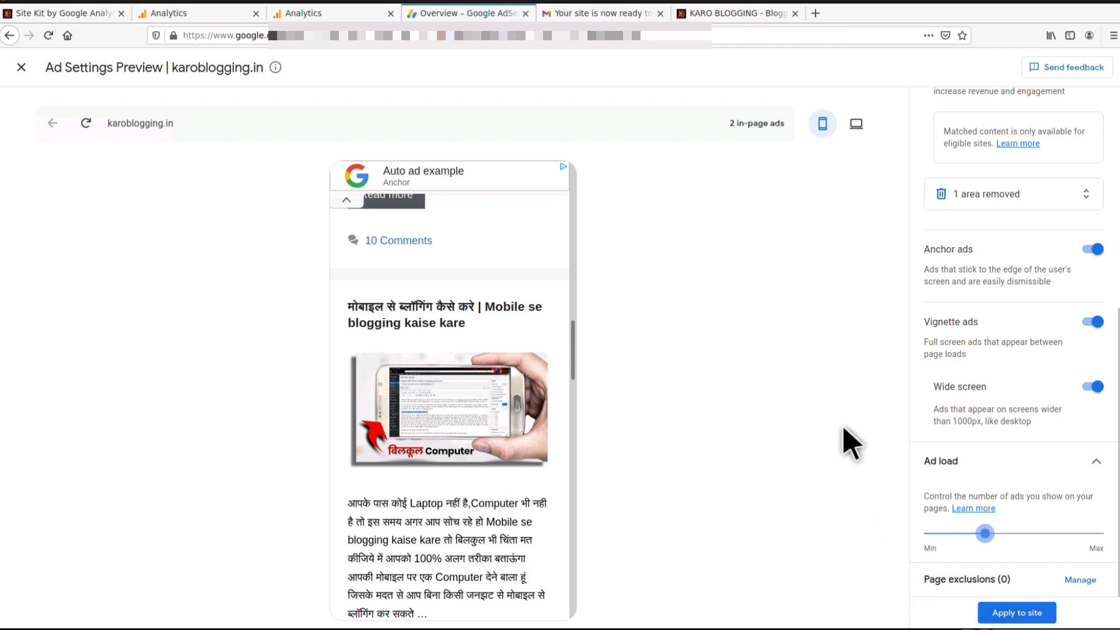
{"action": "left_click", "coordinate": [21, 67]}
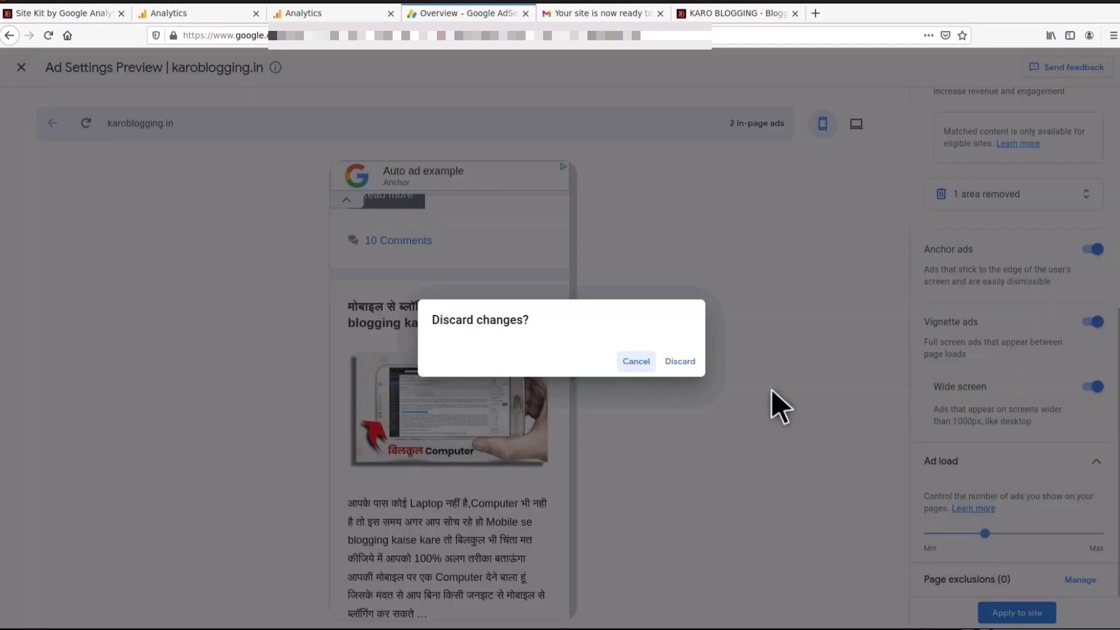
{"action": "left_click", "coordinate": [680, 360]}
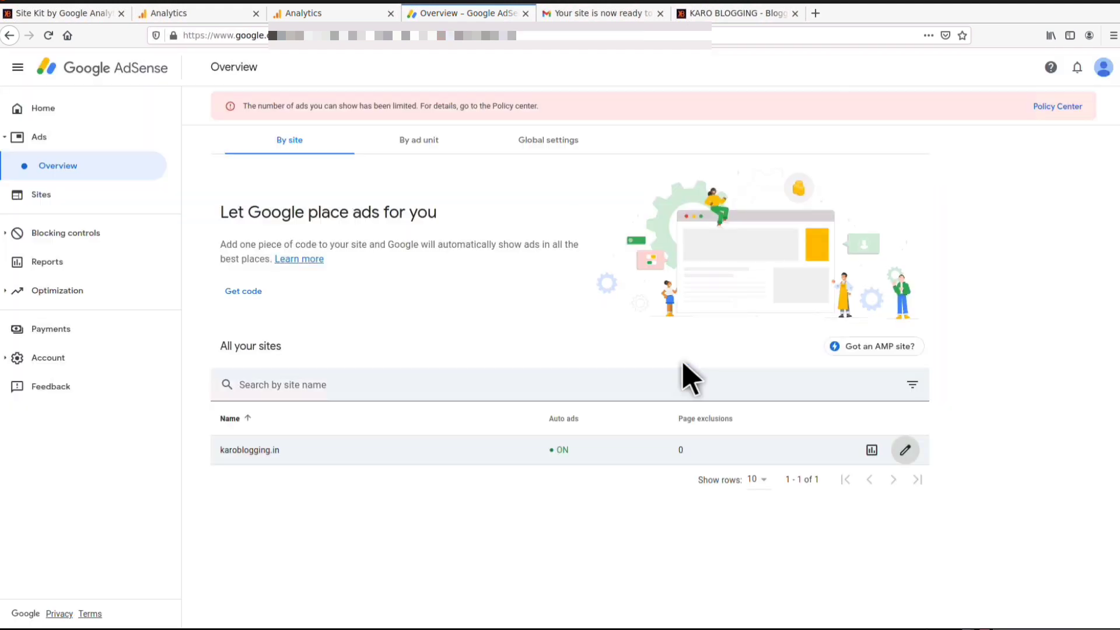